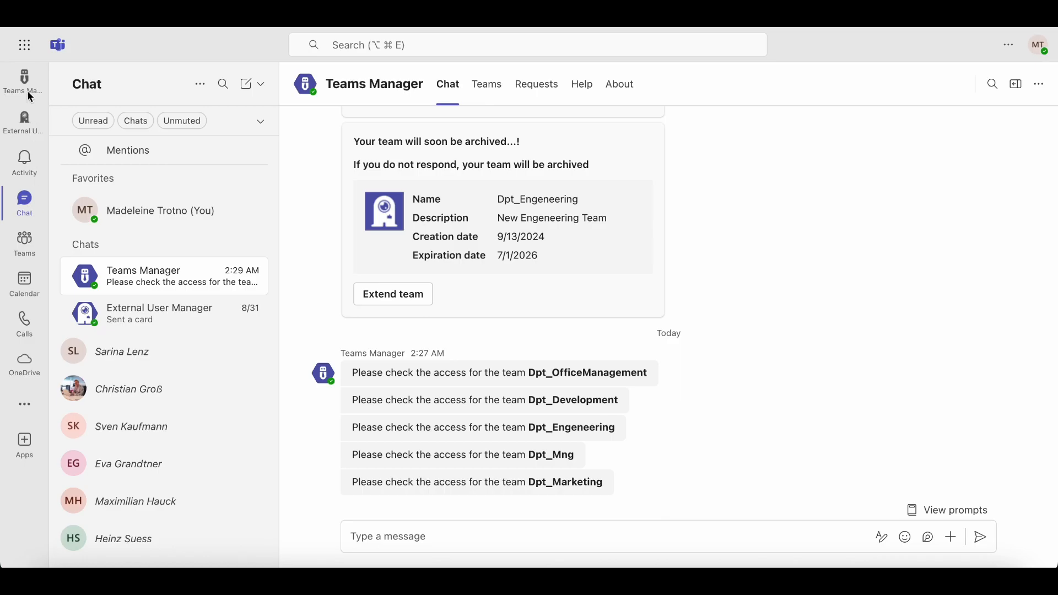
- Switch from chat to the Teams Manager app, briefly starting and cancelling a new space request
left_click(30, 93)
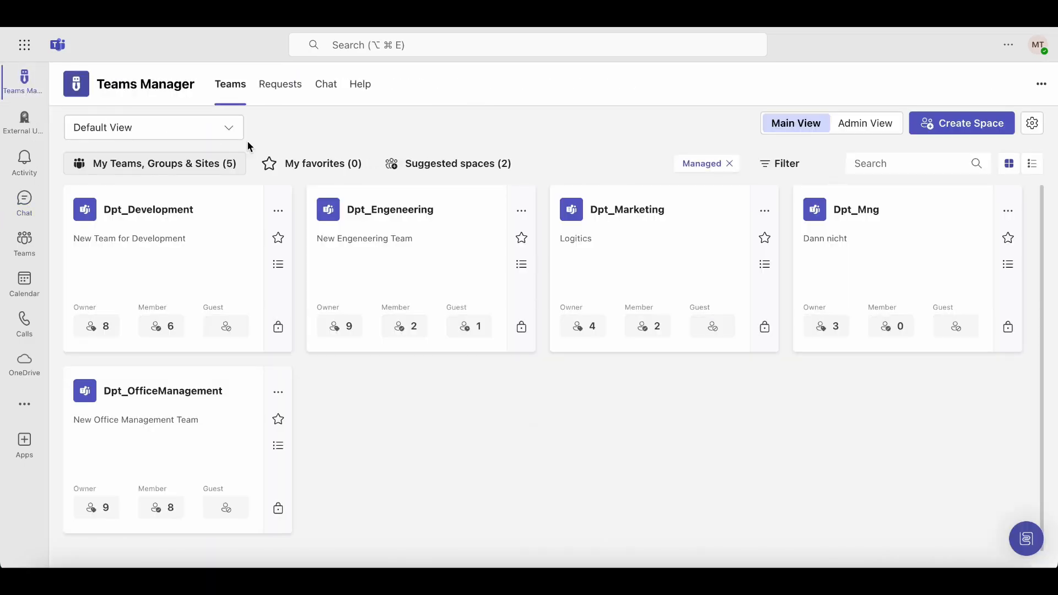
left_click(962, 123)
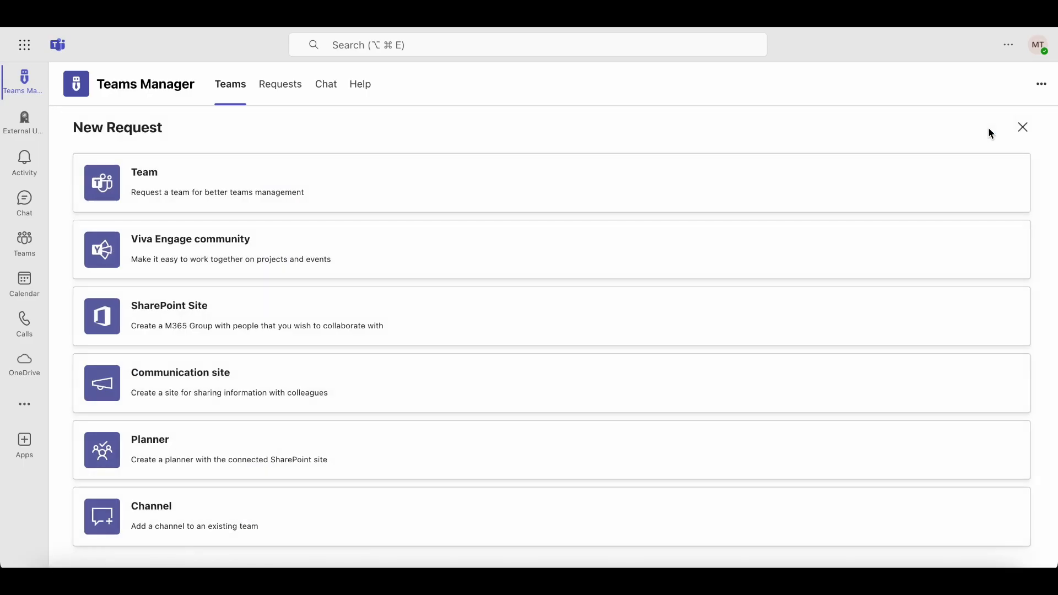
left_click(1022, 127)
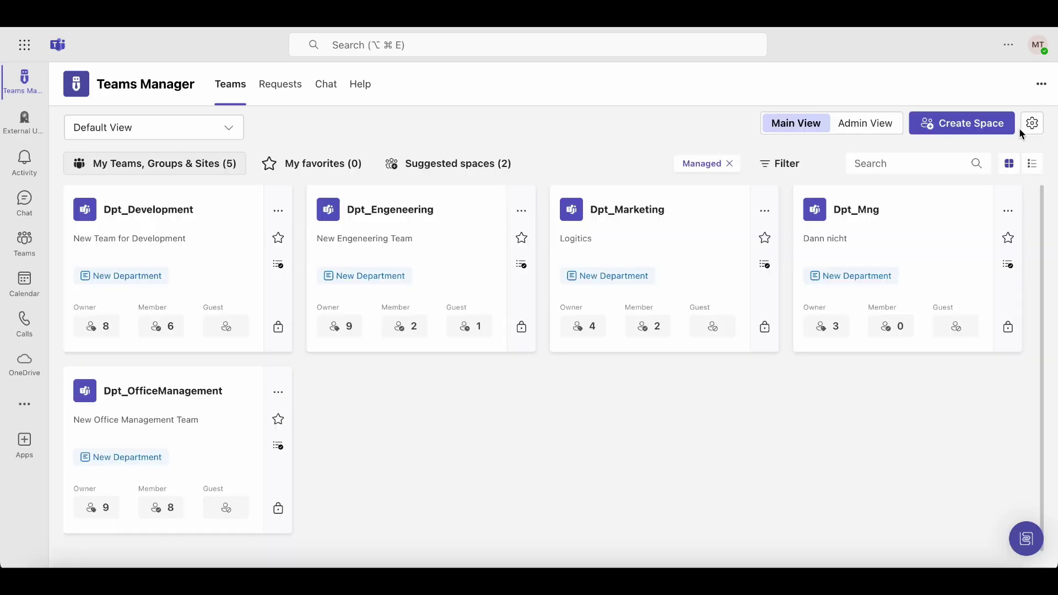
- From the Requests list, start adding a new request
left_click(281, 84)
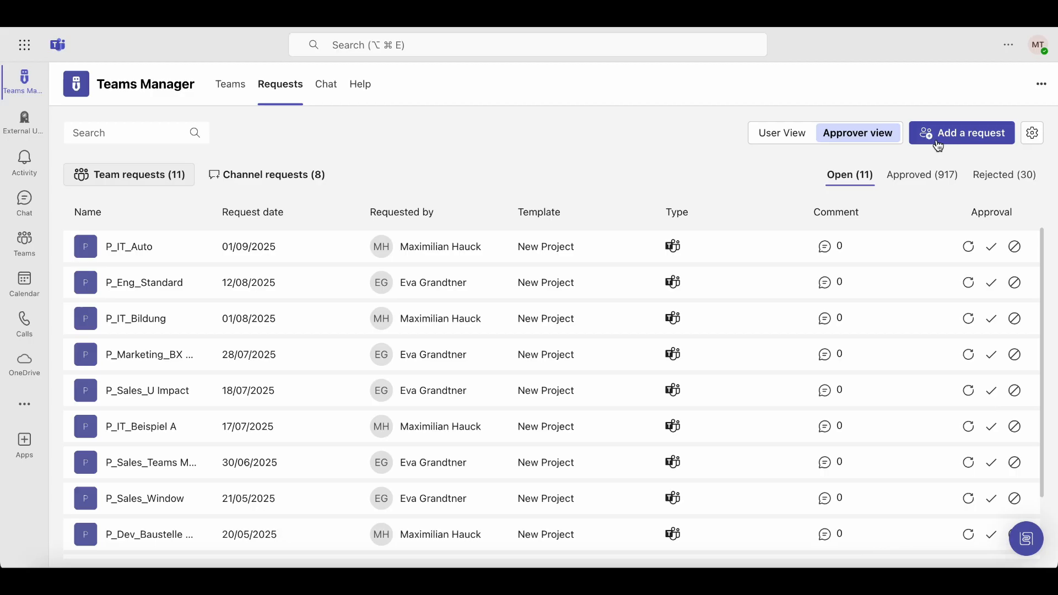
left_click(962, 132)
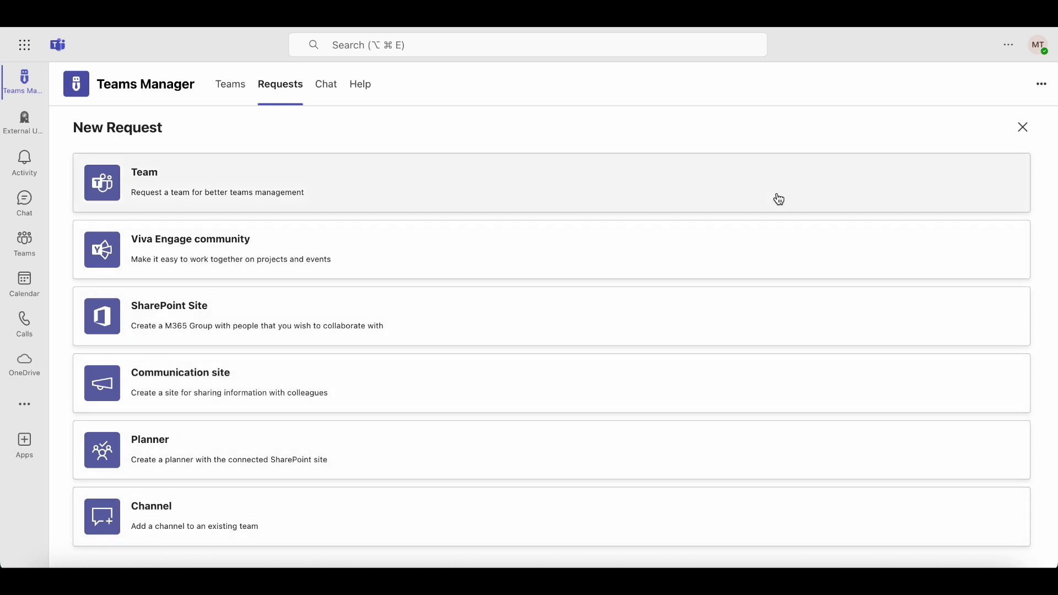
- Request a Team based on the New Project template and continue to team details
left_click(777, 199)
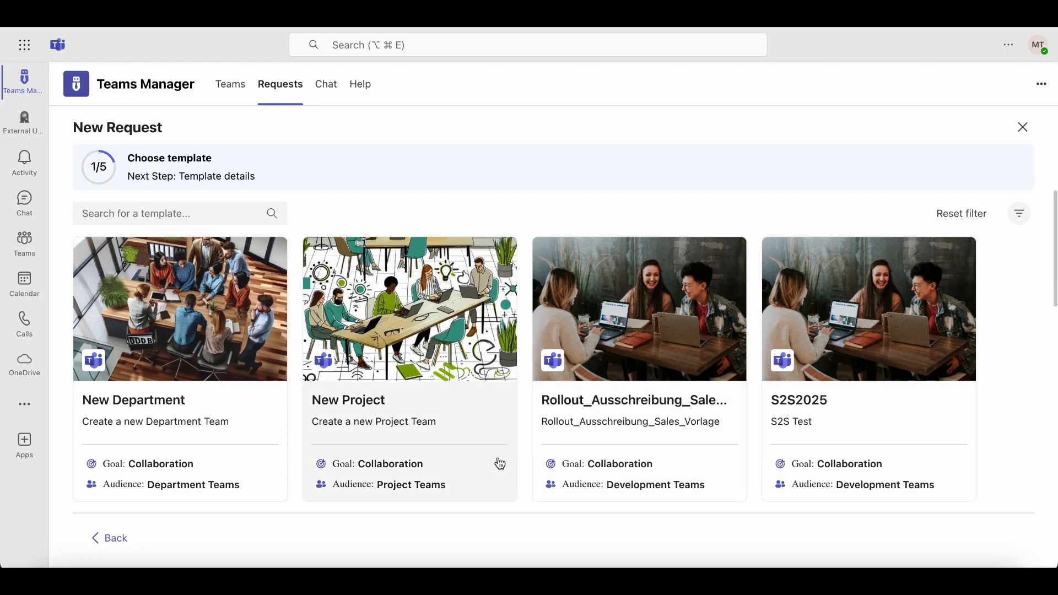
left_click(456, 413)
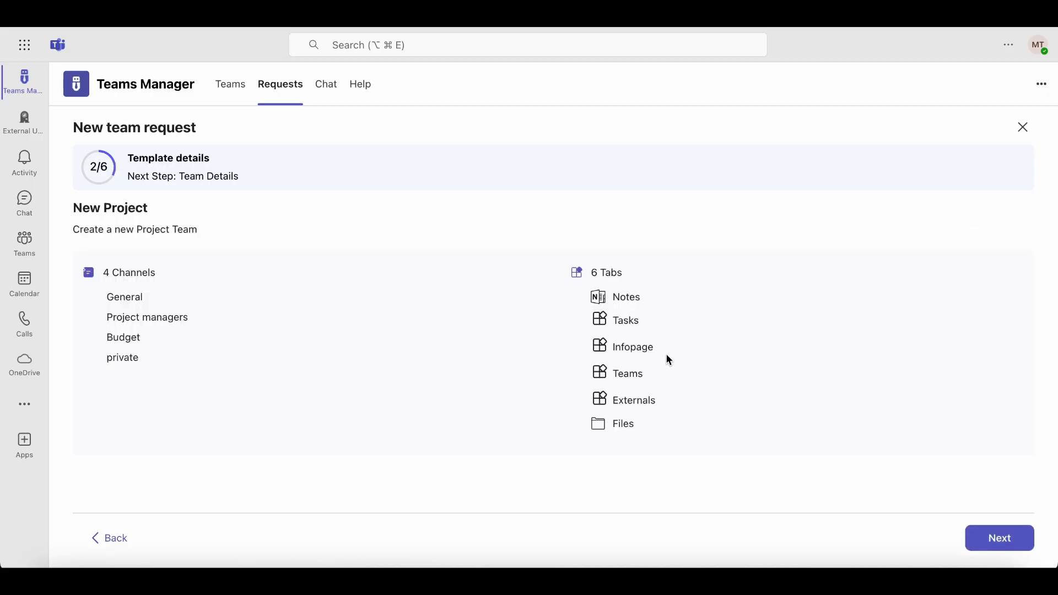
left_click(984, 538)
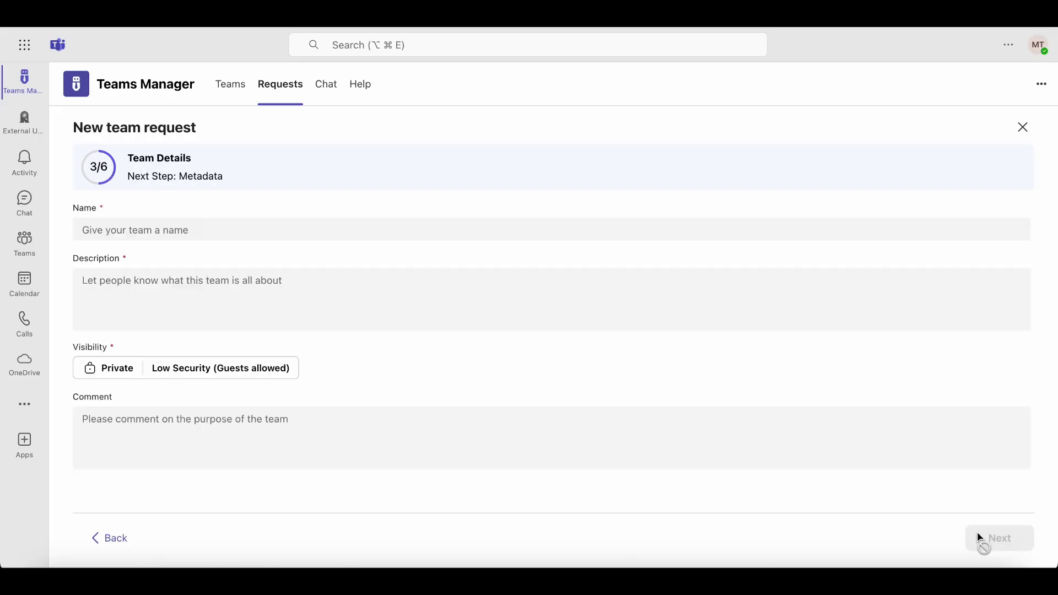
- Name the team Onboarding of Partners with a description, keep the Low Security label, and add an approver comment
left_click(257, 229)
type("Onboarding of Partners")
left_click(116, 285)
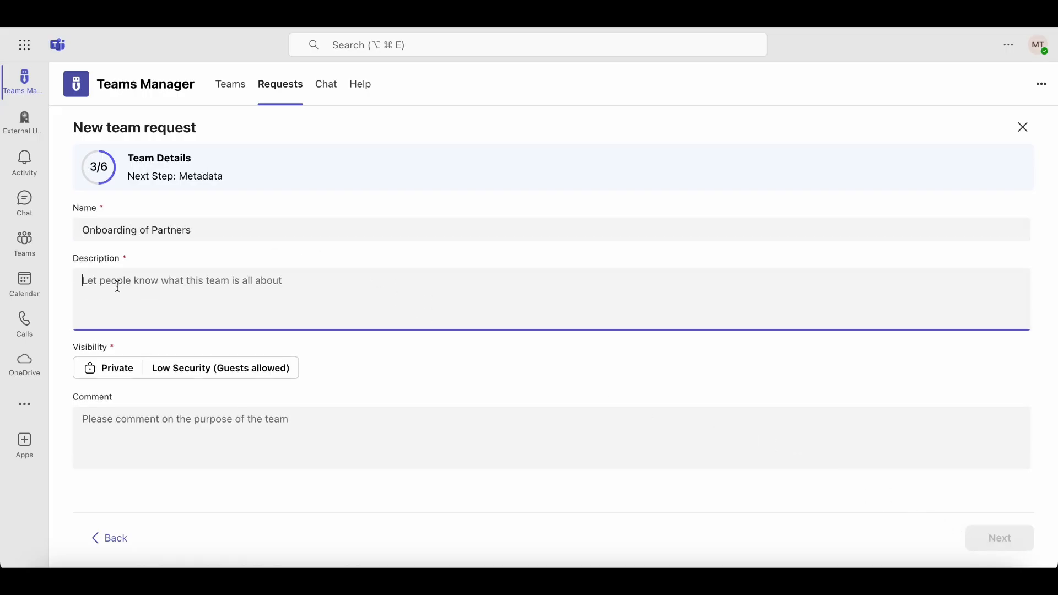
type("Project team for the onboarding of new partners")
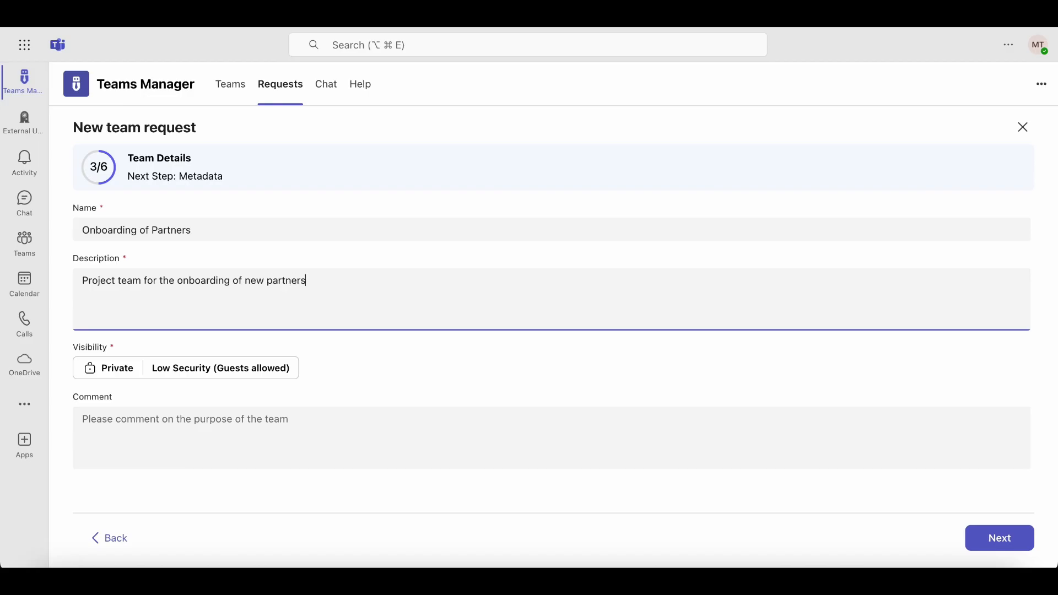
mouse_move(117, 367)
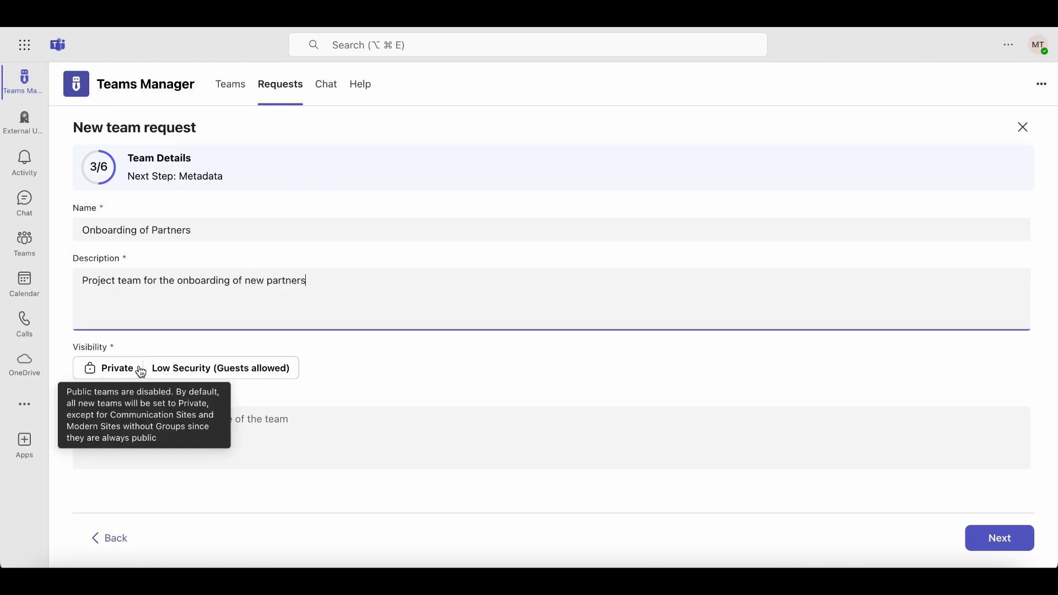
left_click(158, 369)
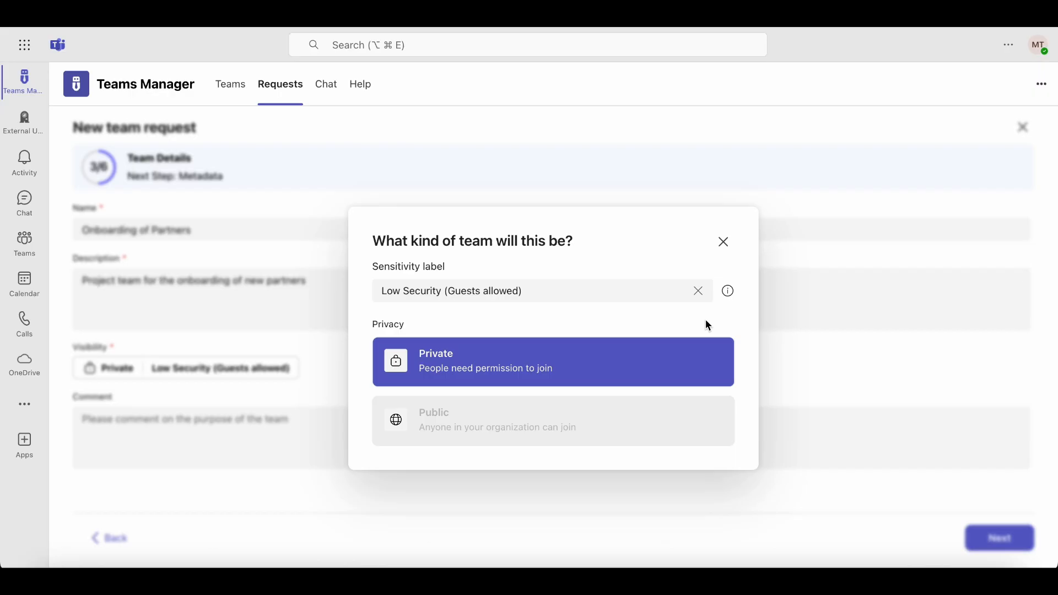
left_click(608, 295)
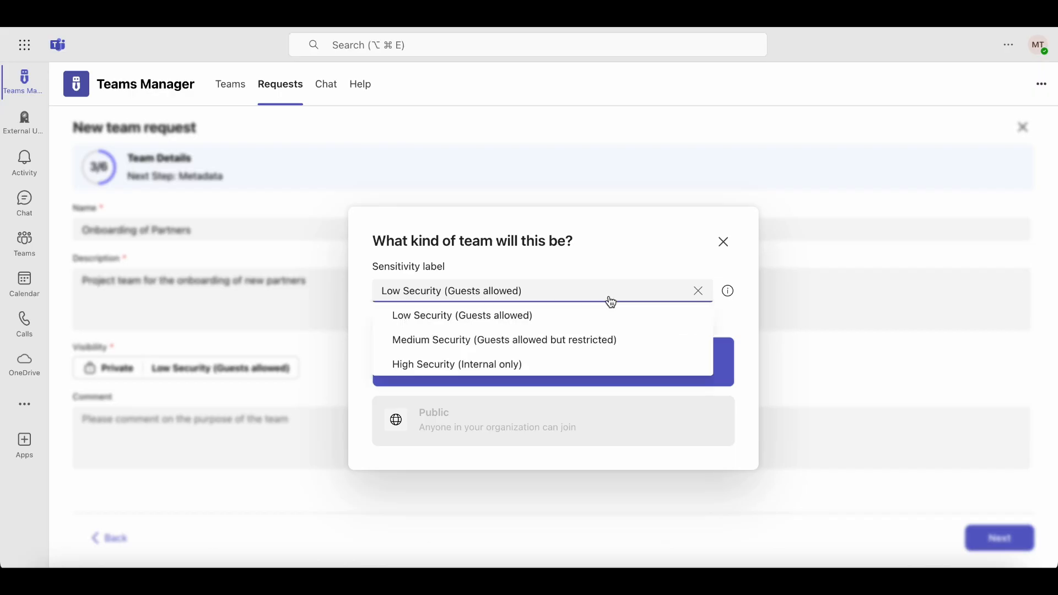
left_click(633, 356)
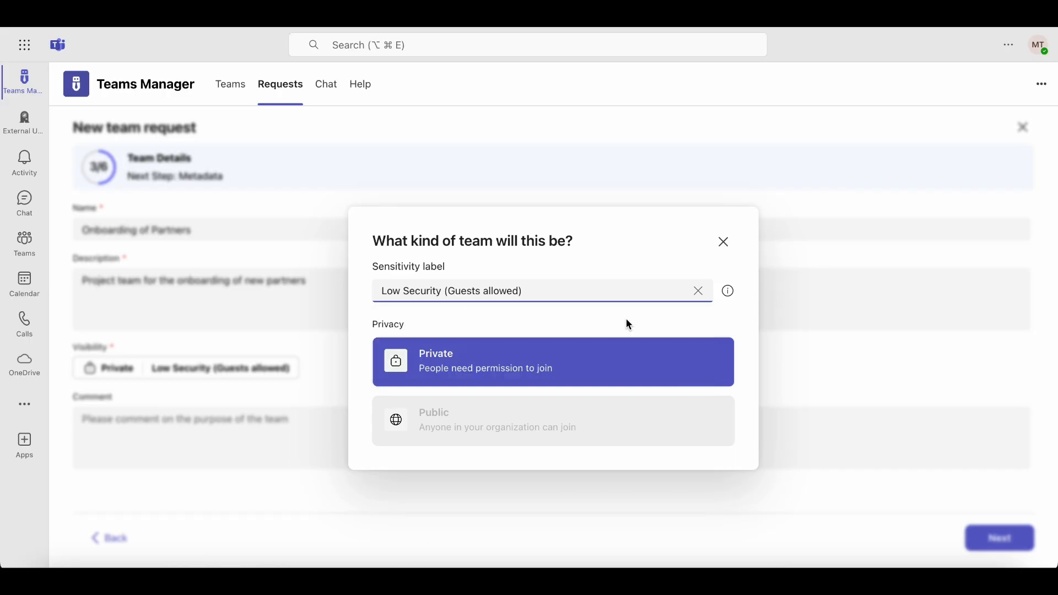
left_click(724, 241)
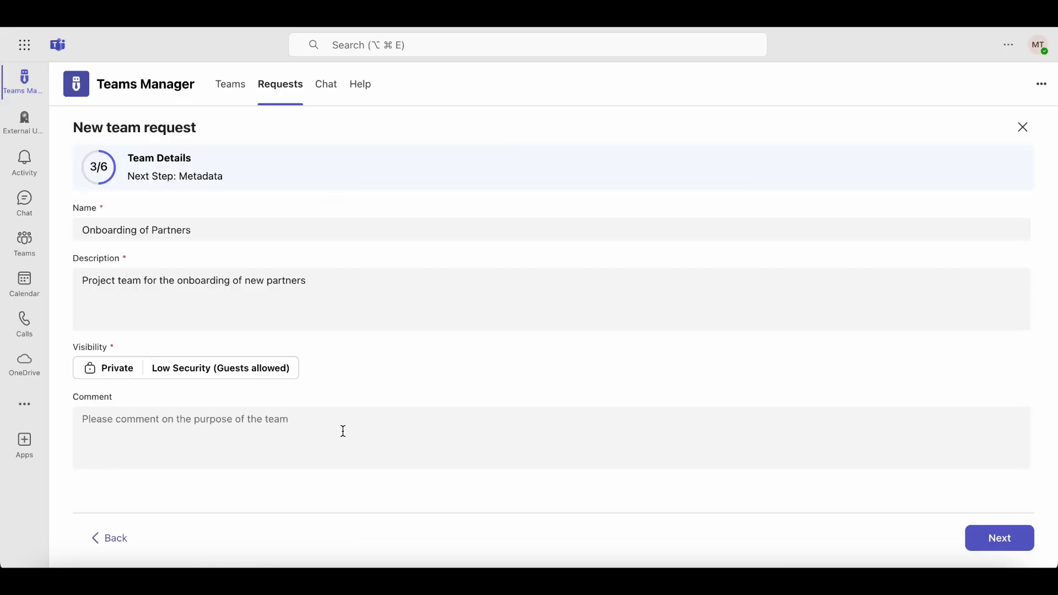
left_click(342, 431)
type("Please approve")
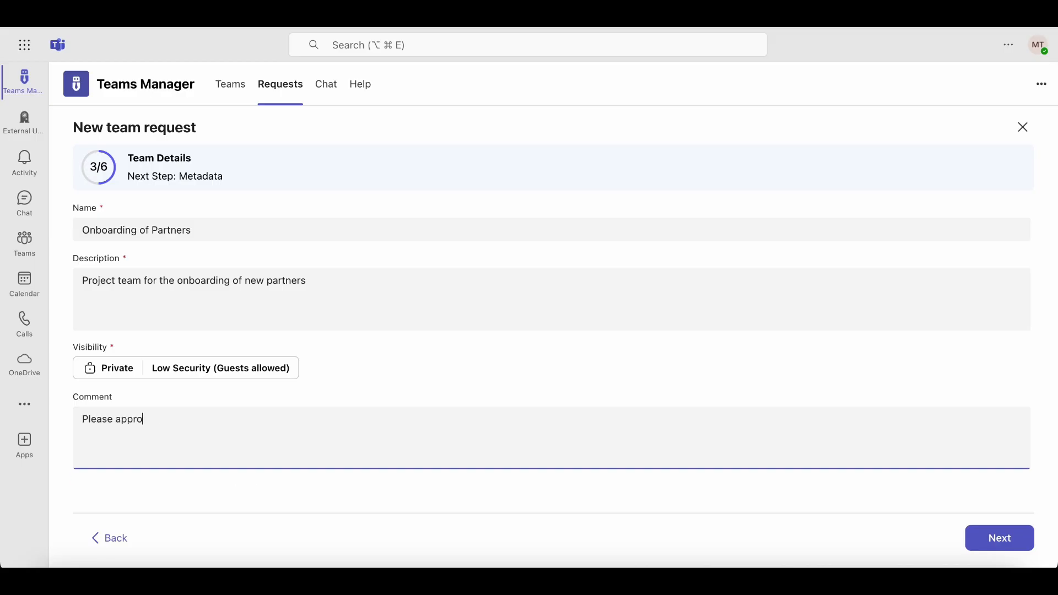
left_click(999, 537)
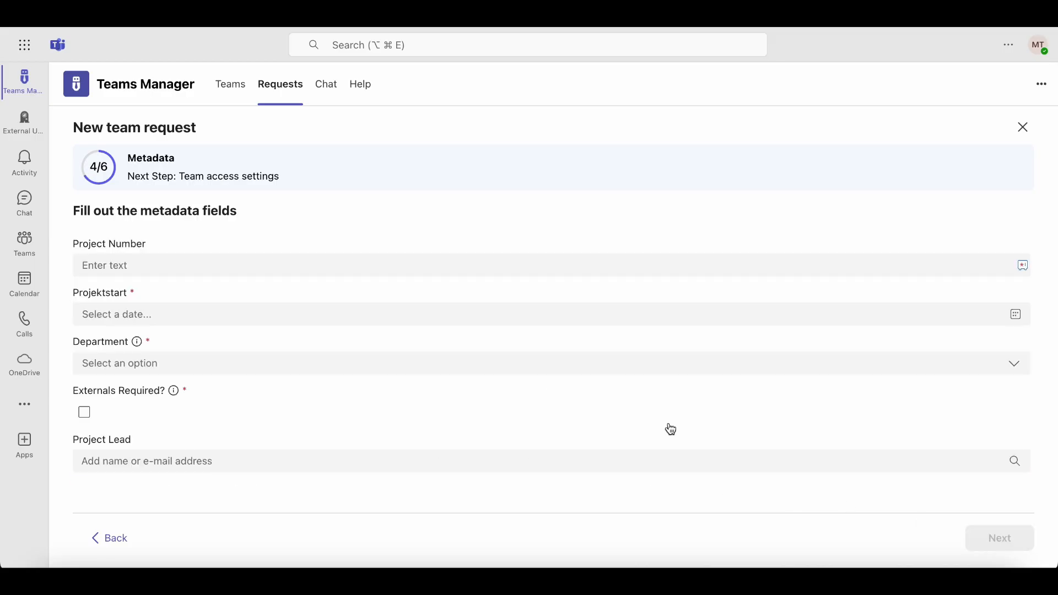
- Fill metadata: project number, start date September 15, department Sales, externals required, and a project lead
left_click(186, 265)
type("001")
left_click(165, 314)
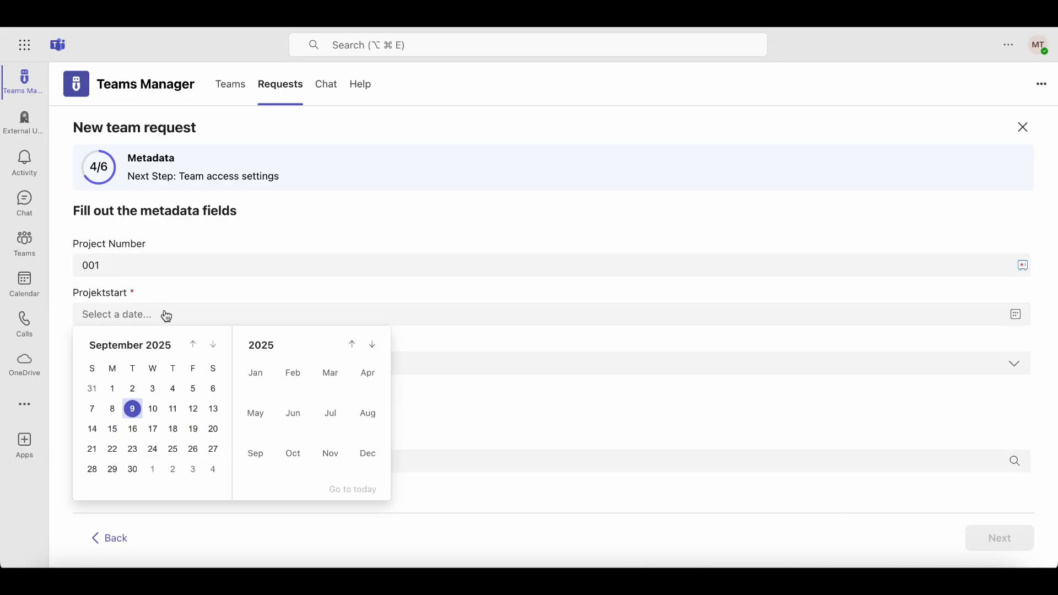
left_click(111, 429)
left_click(207, 363)
left_click(145, 409)
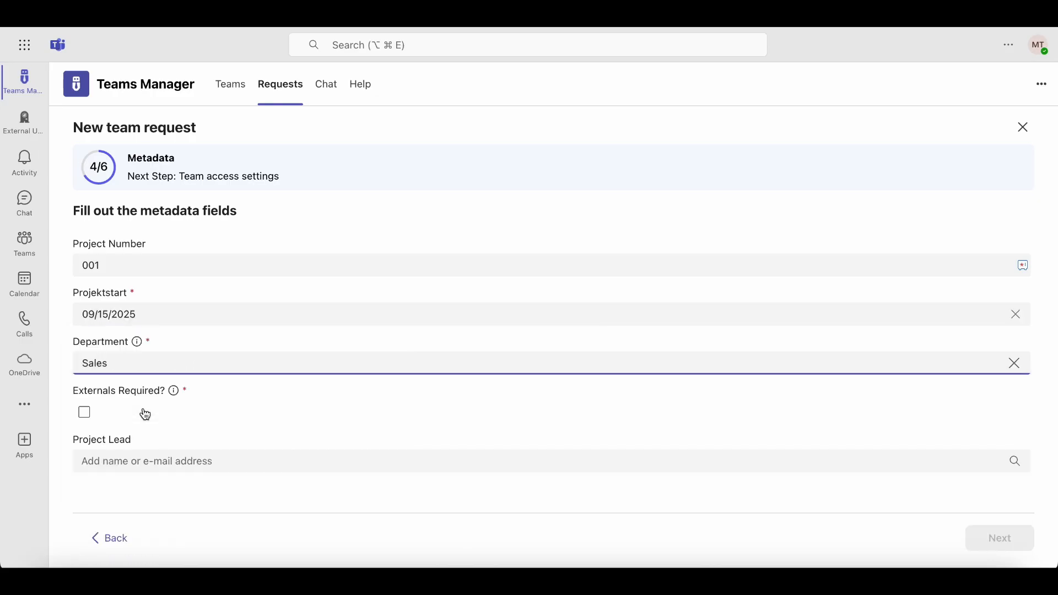
left_click(85, 412)
left_click(183, 460)
type("eva")
left_click(150, 516)
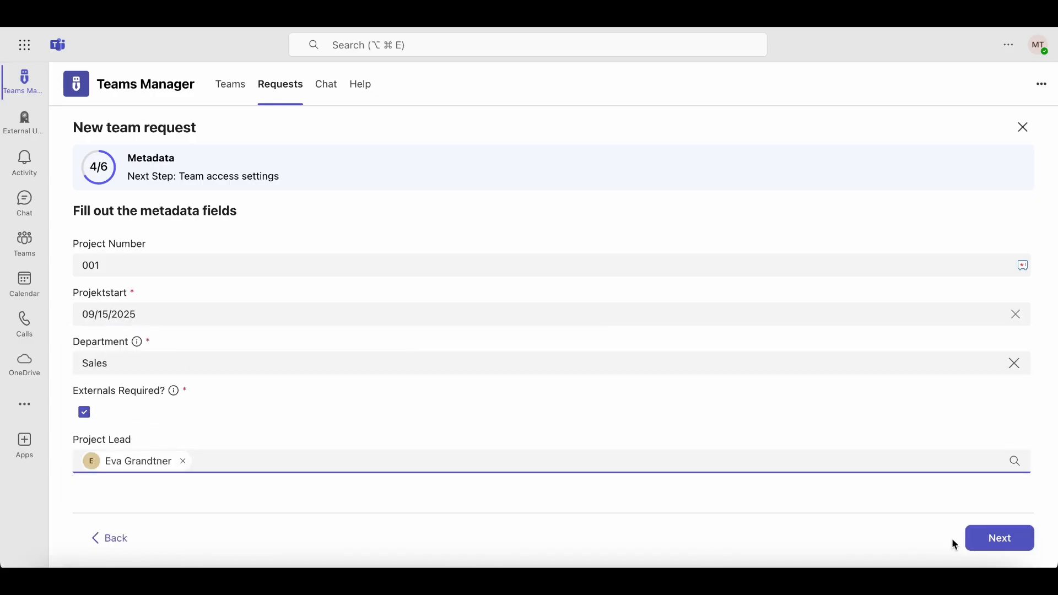
- Add a second owner and one member from the suggestions, then continue to the summary
left_click(999, 537)
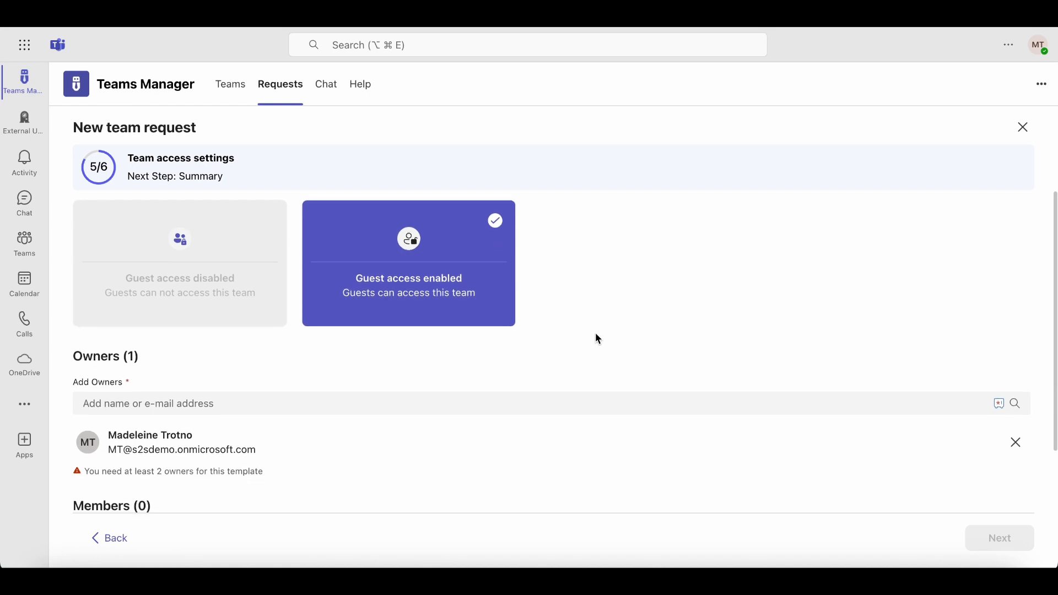
scroll(595, 333, "down", 2)
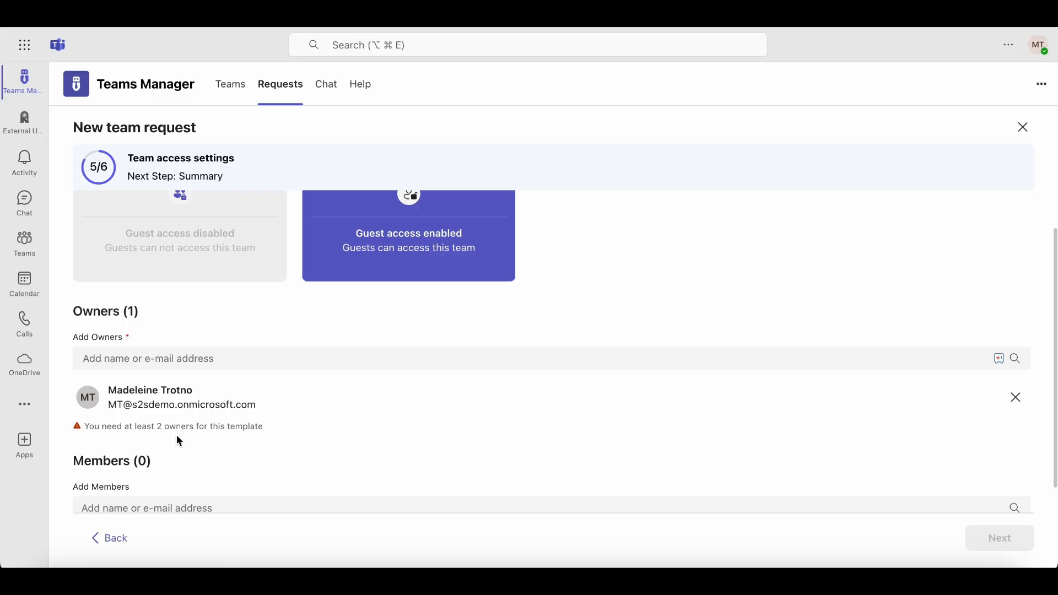
left_click(189, 358)
type("eva")
left_click(189, 414)
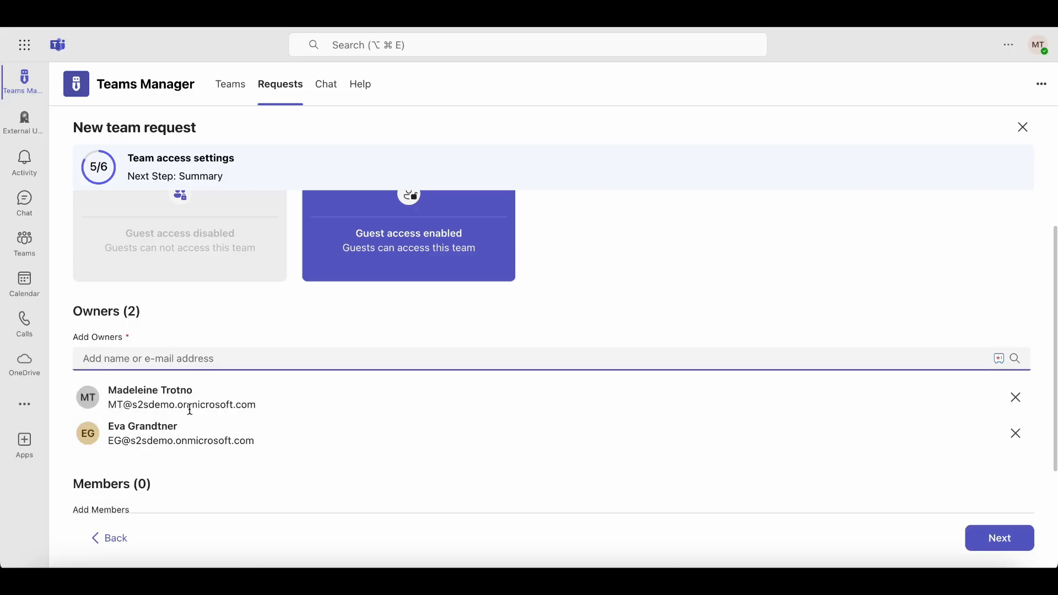
scroll(188, 410, "down", 2)
left_click(231, 477)
type("florian")
left_click(231, 413)
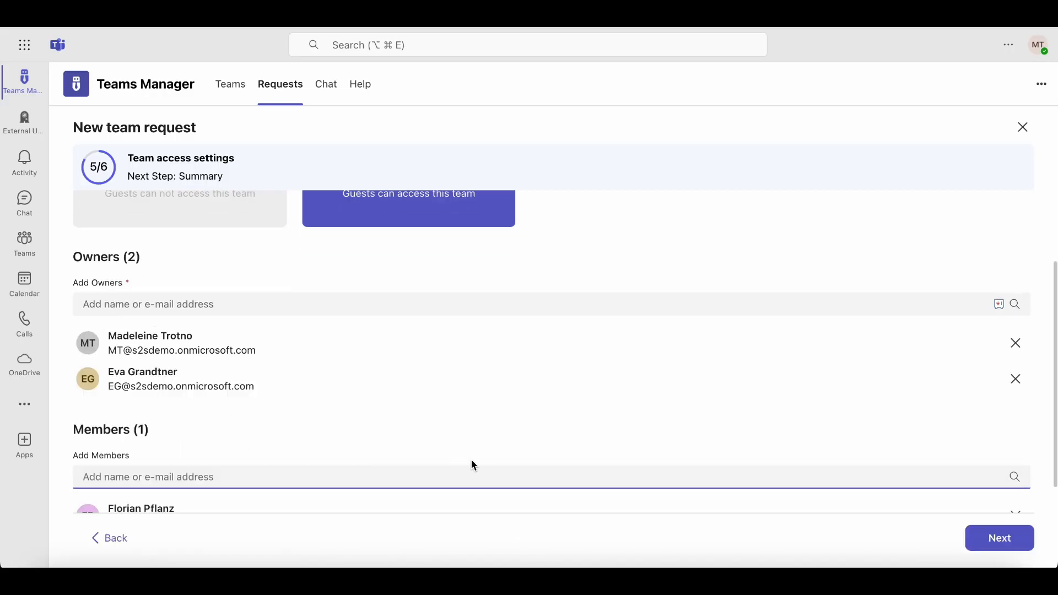
left_click(1000, 537)
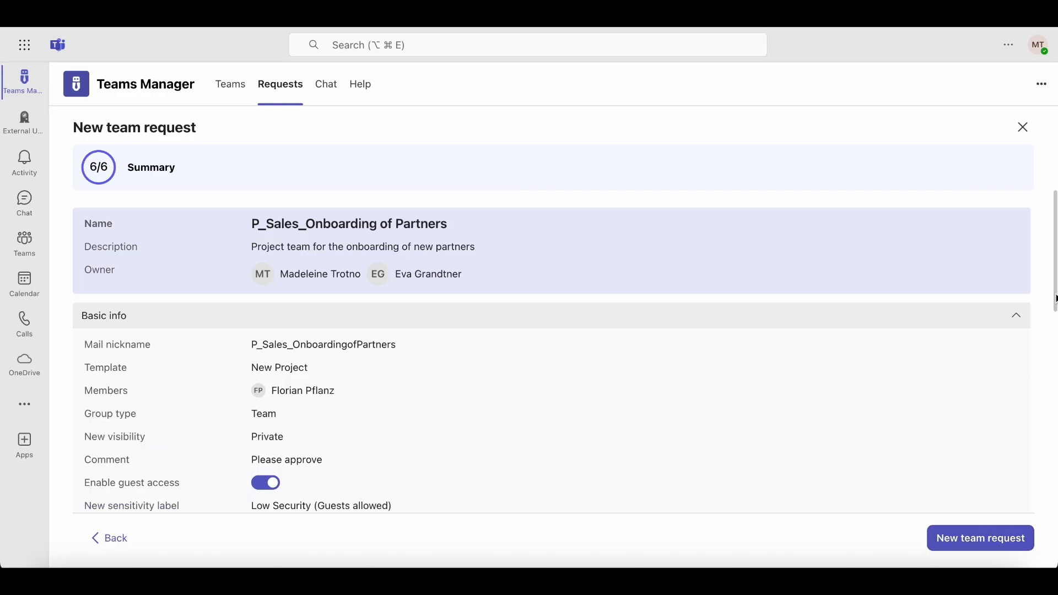
left_click_drag(1054, 298, 1037, 514)
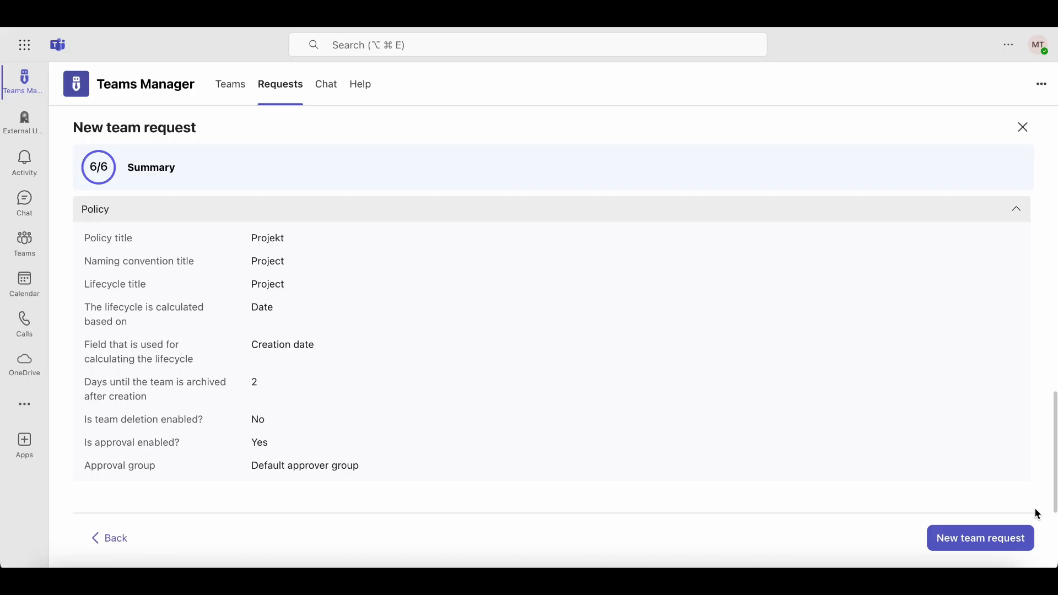
- Submit the P_Sales_Onboarding of Partners team request from the summary
left_click(998, 538)
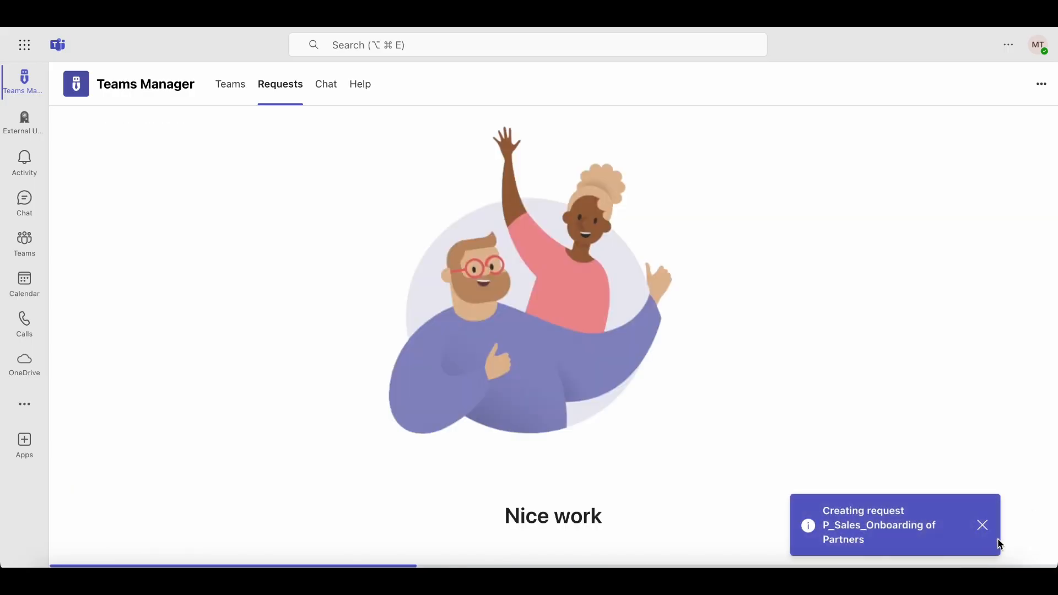